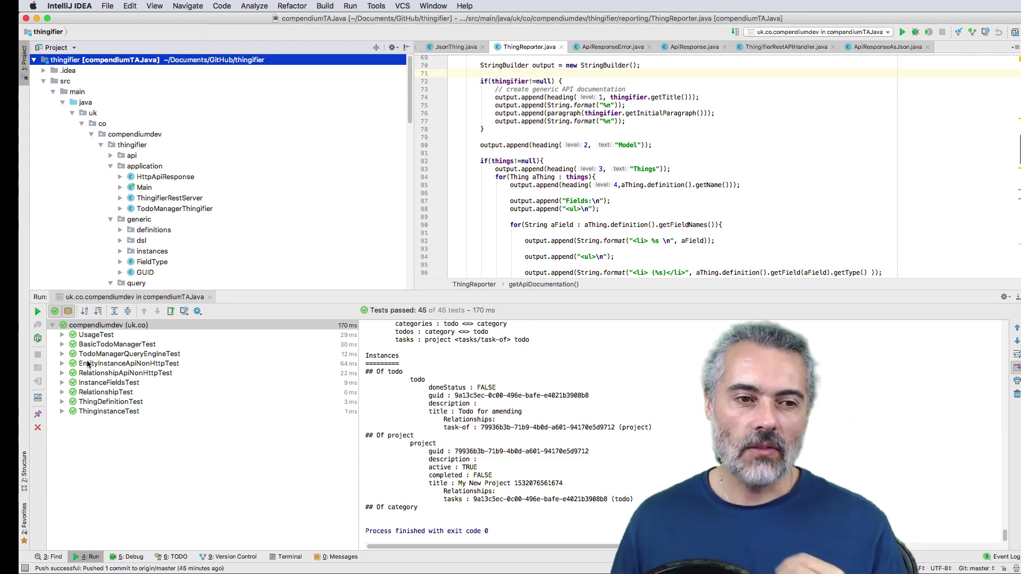
Step: Expand EntityInstanceApiNonHttpTest in the Run results and open its putFailValidationEntityInstanceAPI test source
{"action": "double_click", "coordinate": [102, 366]}
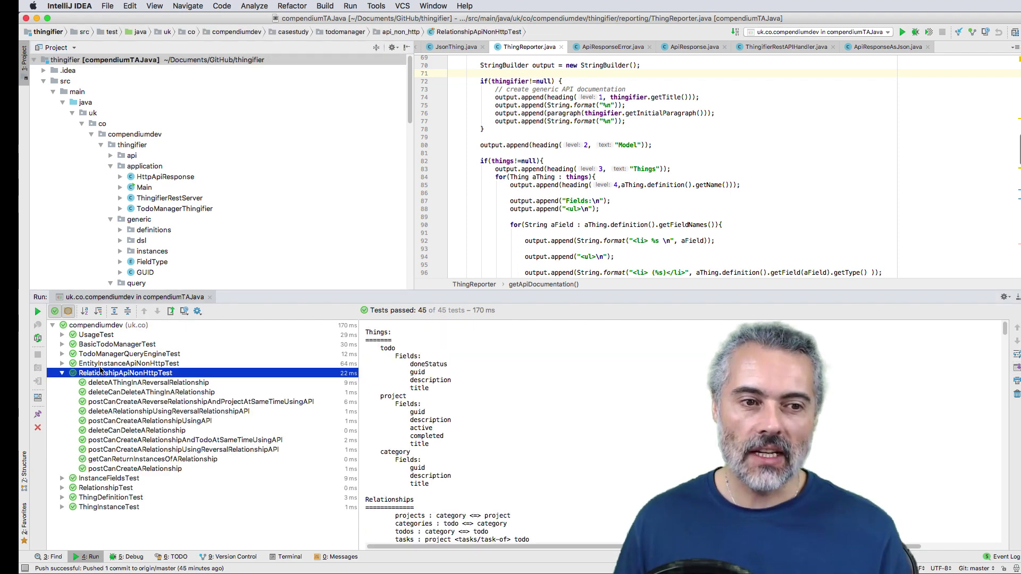
{"action": "double_click", "coordinate": [143, 373]}
{"action": "scroll", "coordinate": [603, 198], "scroll_direction": "down", "scroll_amount": 5}
{"action": "scroll", "coordinate": [604, 198], "scroll_direction": "up", "scroll_amount": 5}
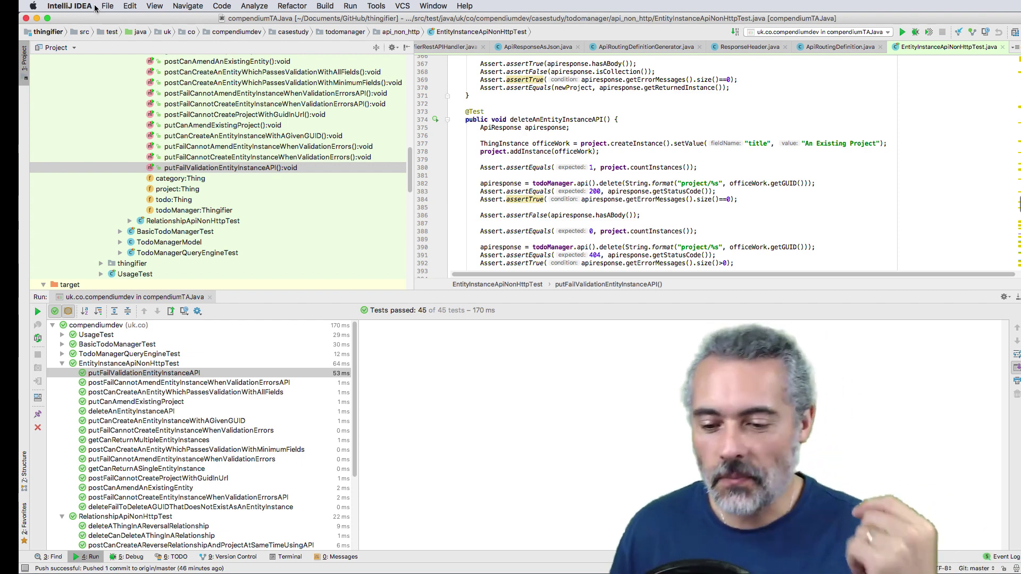
Step: Open Preferences > Plugins and browse the online plugin repository
{"action": "left_click", "coordinate": [87, 7]}
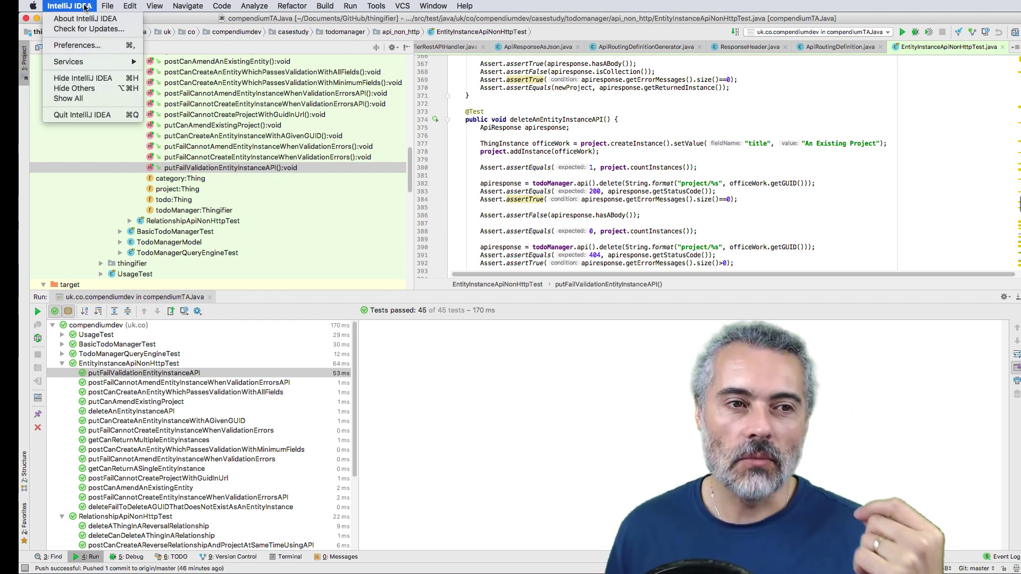
{"action": "left_click", "coordinate": [88, 46]}
{"action": "left_click_drag", "start_coordinate": [724, 181], "coordinate": [440, 111]}
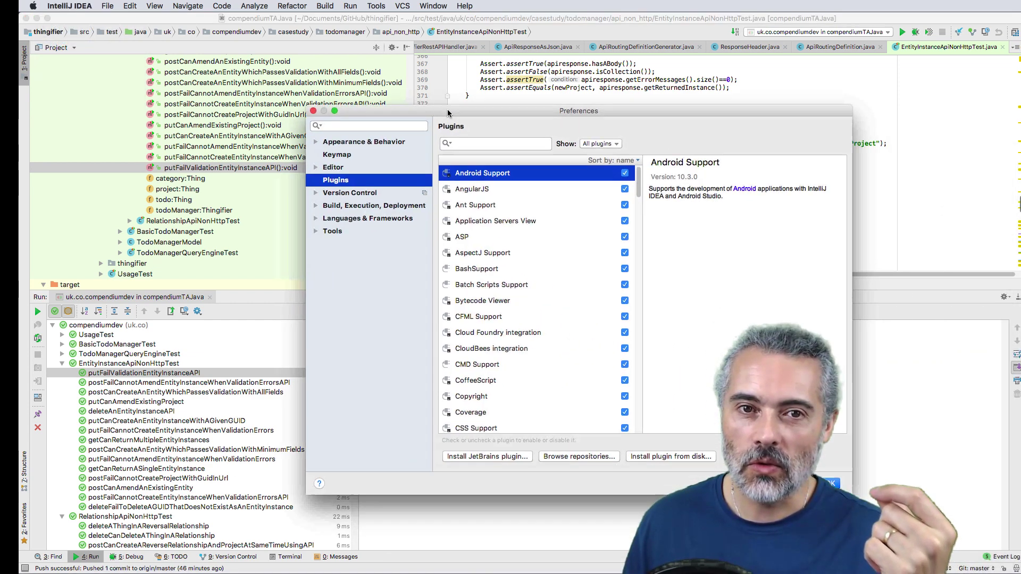
{"action": "left_click", "coordinate": [467, 141]}
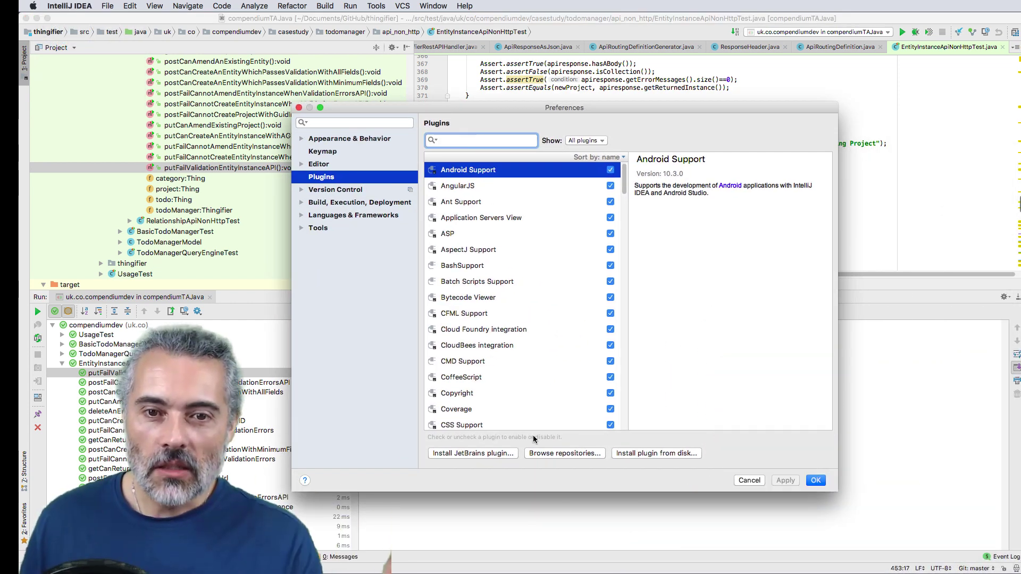
{"action": "left_click", "coordinate": [569, 455]}
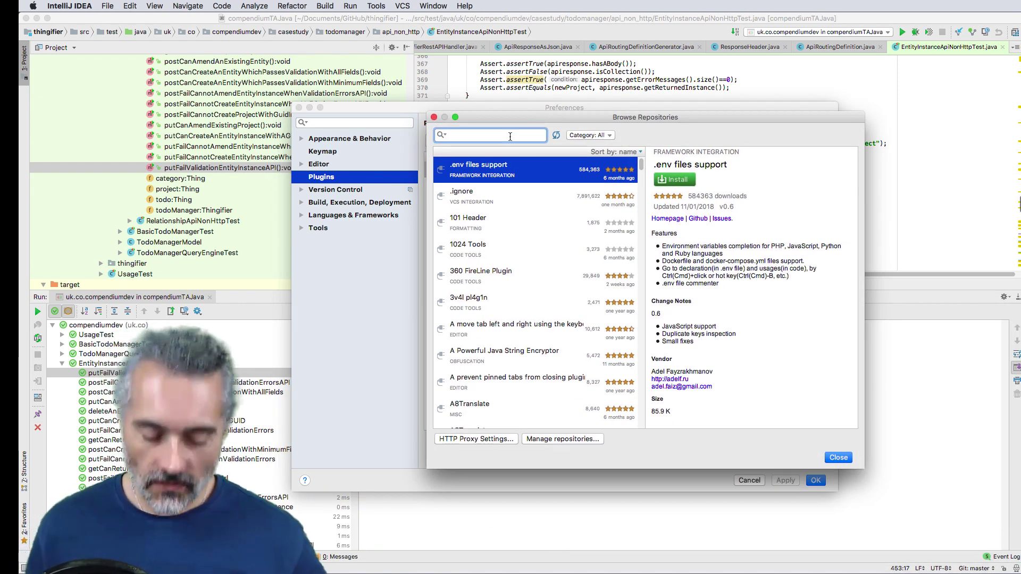
{"action": "type", "text": "checkstyle j"}
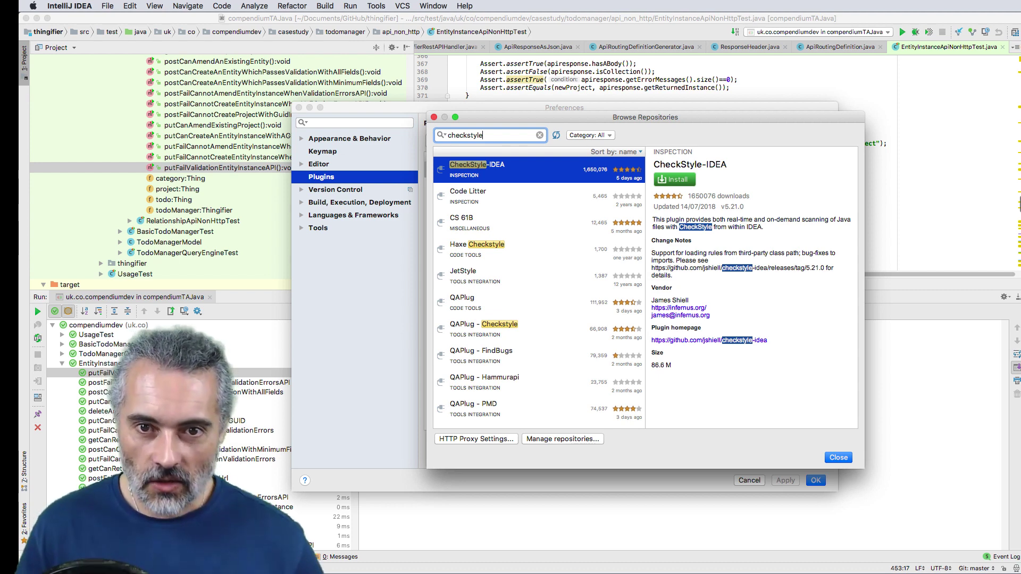
{"action": "type", "text": "ava"}
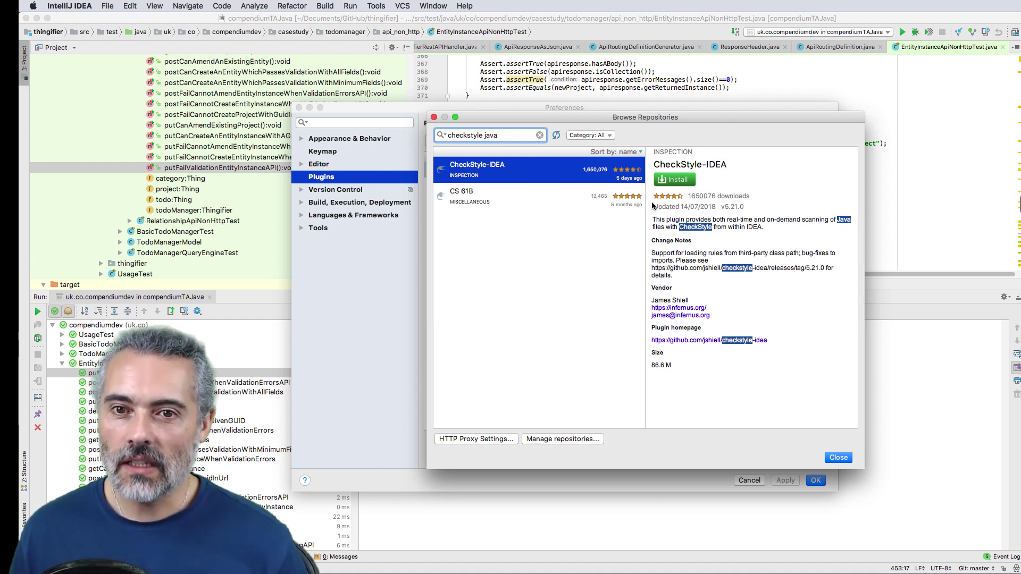
Step: Pick CheckStyle-IDEA from the repository results and install it
{"action": "left_click", "coordinate": [540, 197]}
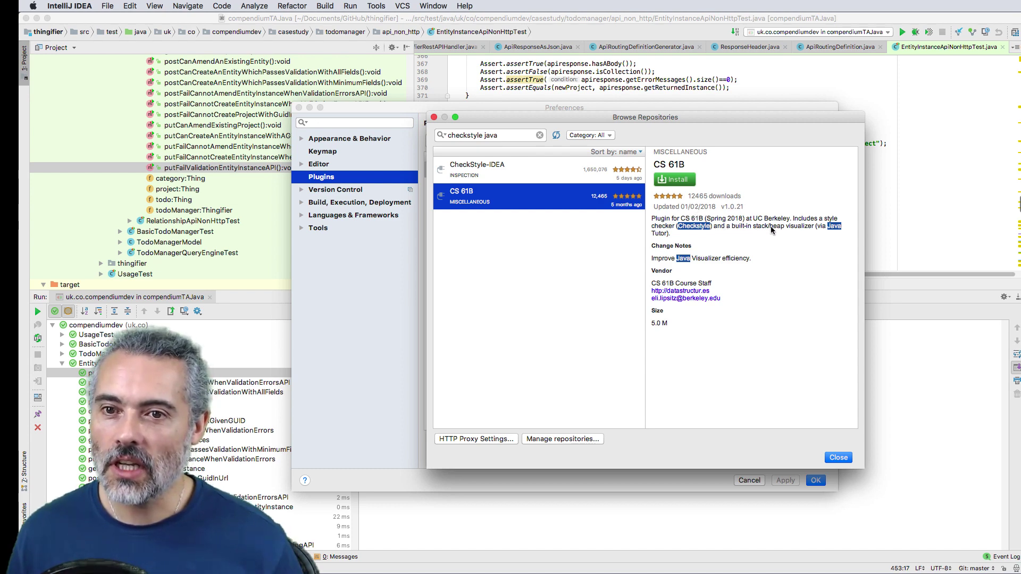
{"action": "left_click", "coordinate": [476, 175]}
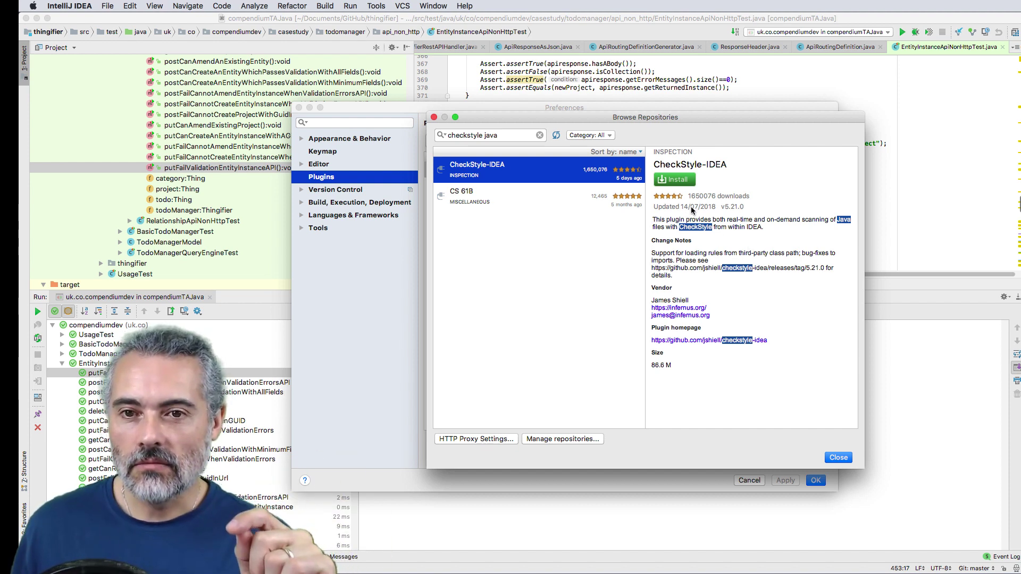
{"action": "left_click", "coordinate": [672, 182]}
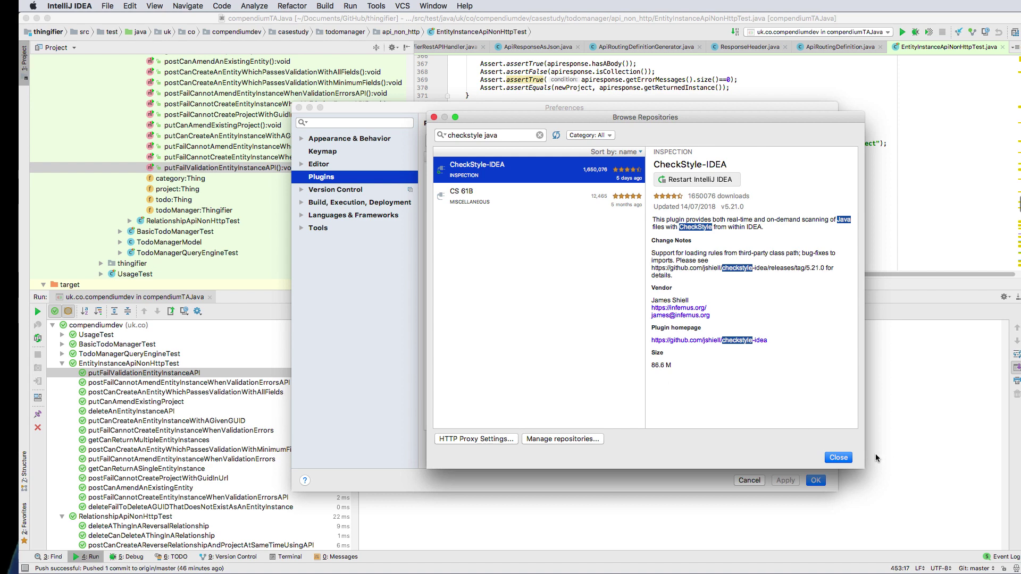
Step: Close Browse Repositories and confirm the Preferences dialog with OK
{"action": "left_click", "coordinate": [841, 457]}
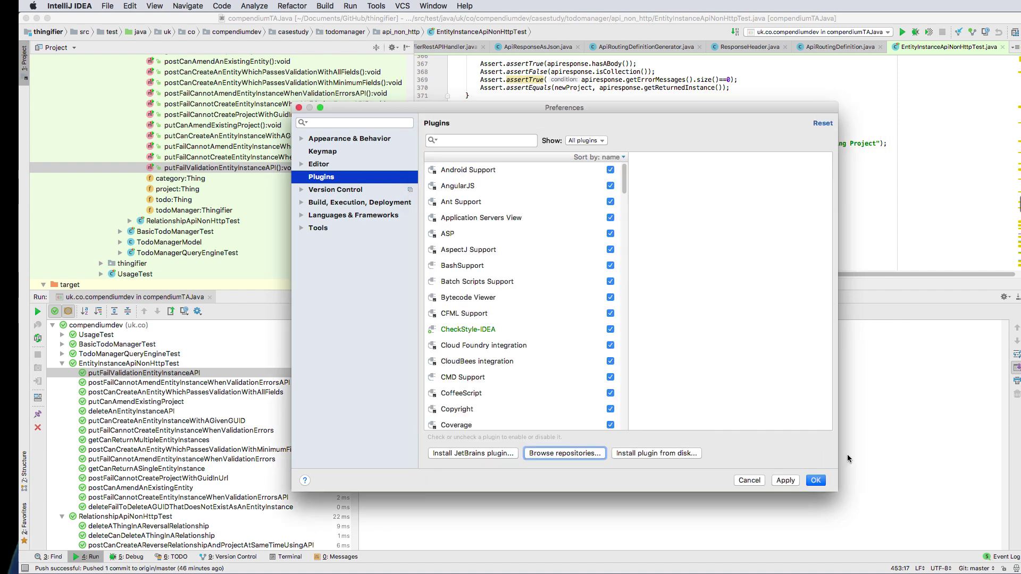
{"action": "left_click", "coordinate": [817, 481]}
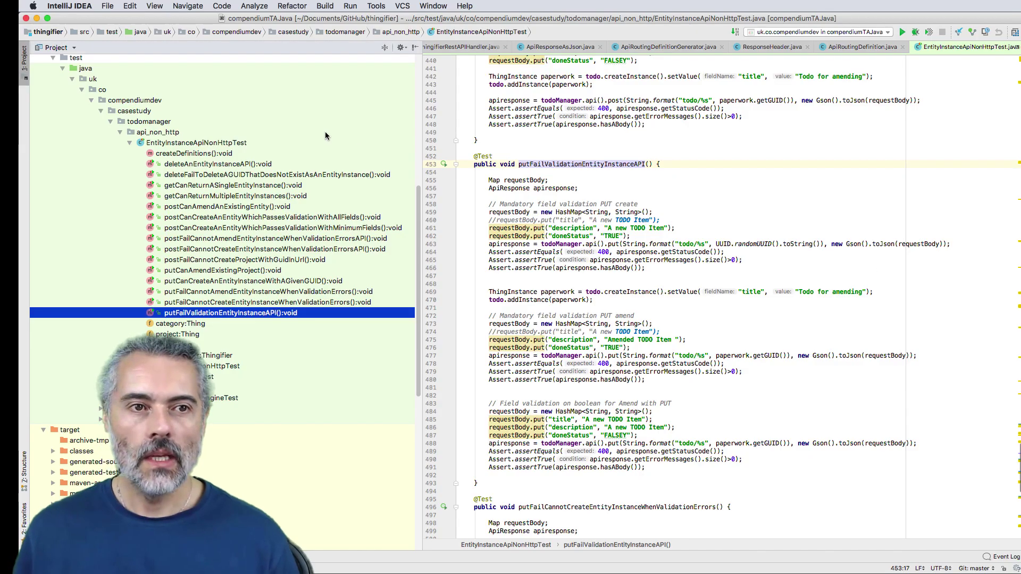
Step: In Checkstyle preferences, keep version 8.11, activate the bundled Sun Checks, and save
{"action": "left_click", "coordinate": [69, 6]}
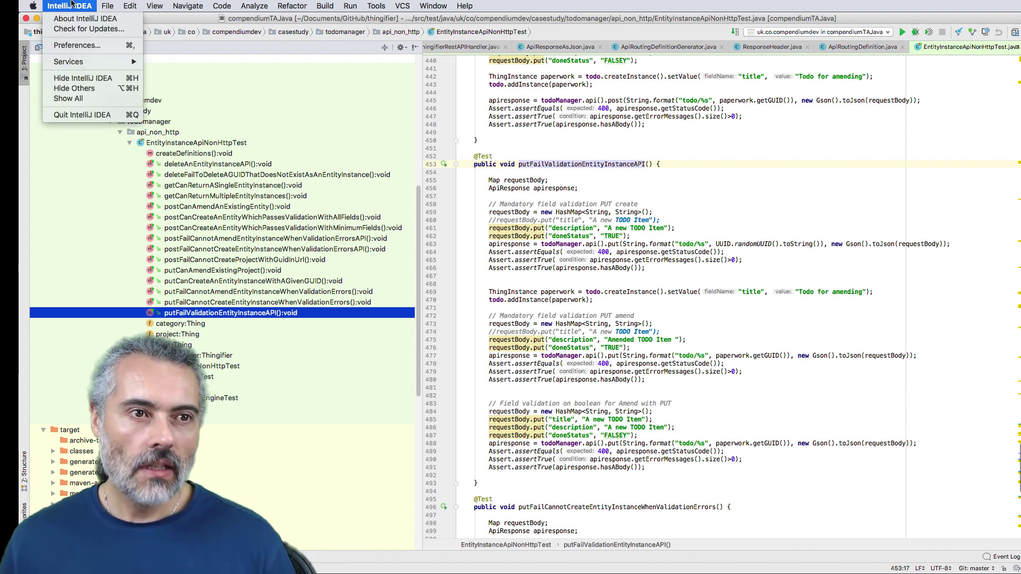
{"action": "left_click", "coordinate": [74, 47]}
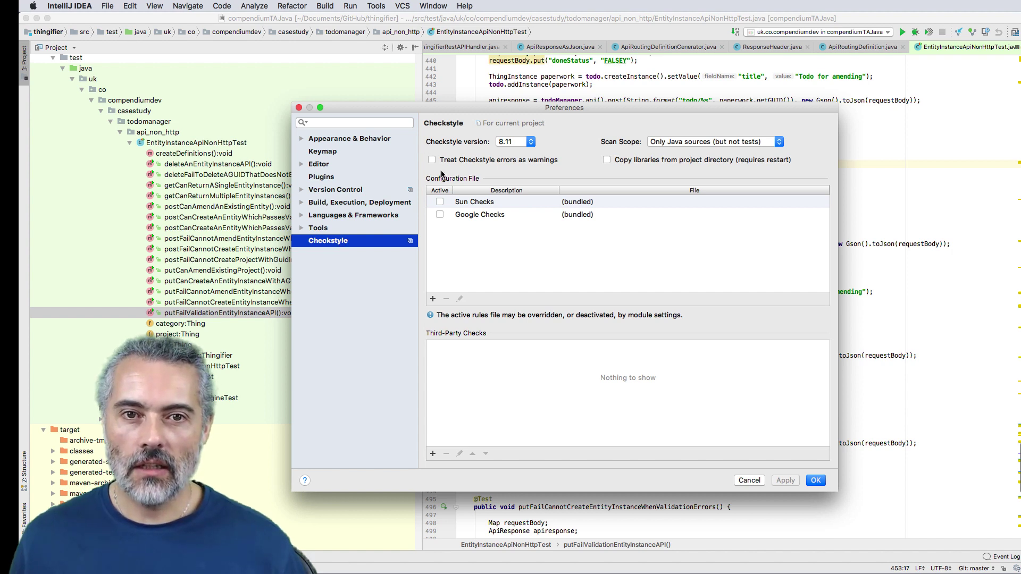
{"action": "left_click", "coordinate": [531, 142]}
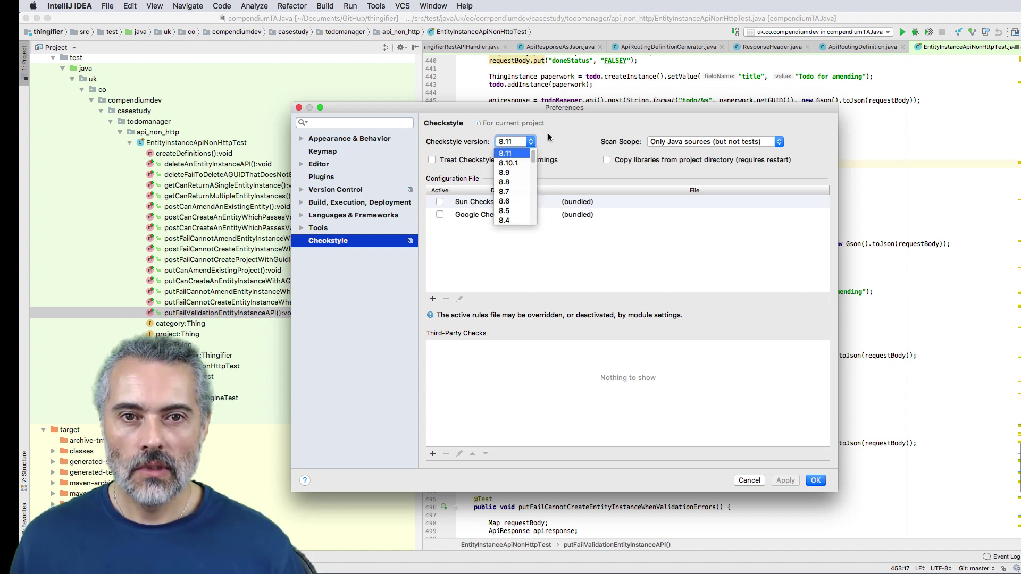
{"action": "left_click", "coordinate": [549, 139]}
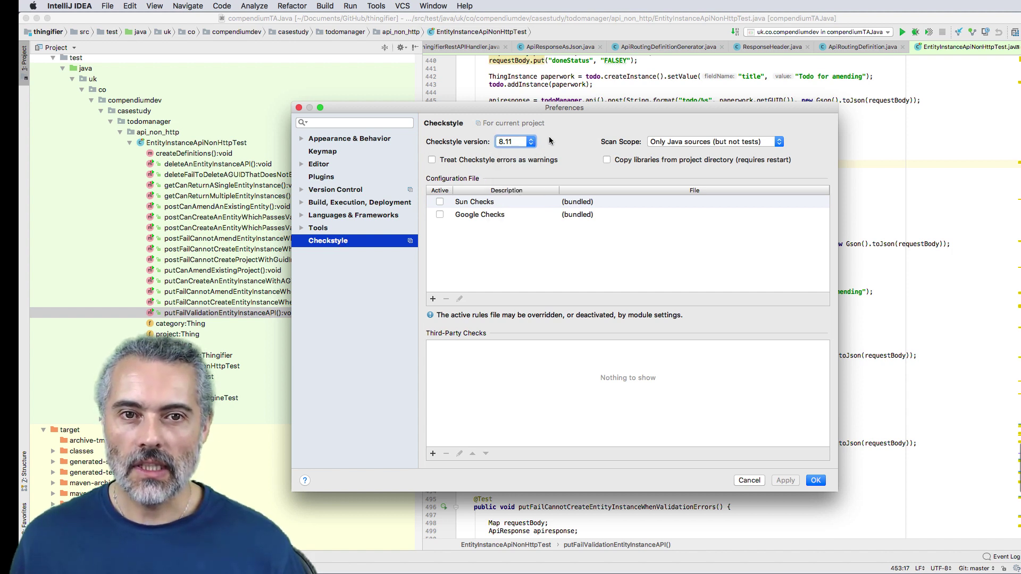
{"action": "left_click", "coordinate": [440, 202]}
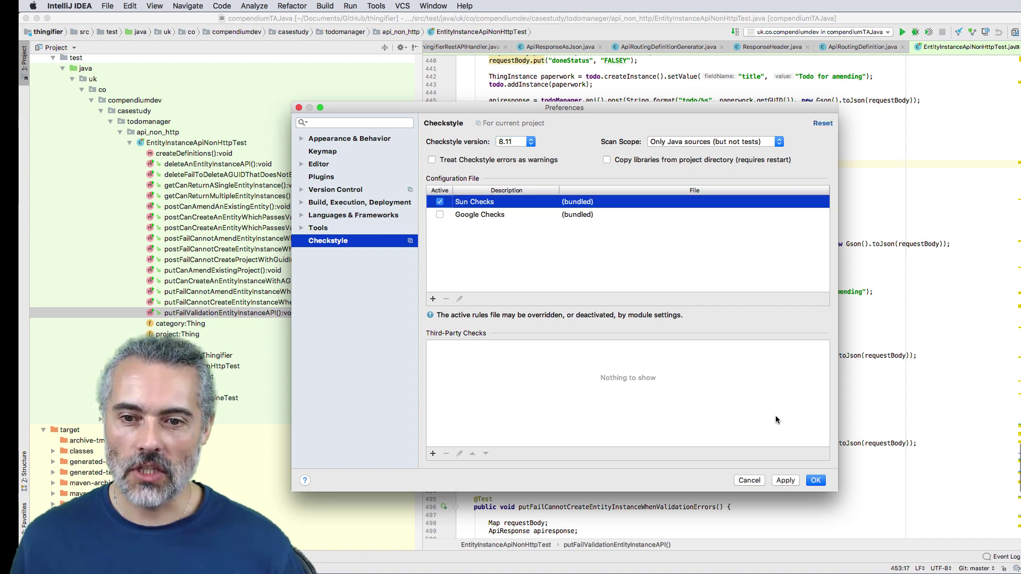
{"action": "left_click", "coordinate": [815, 481]}
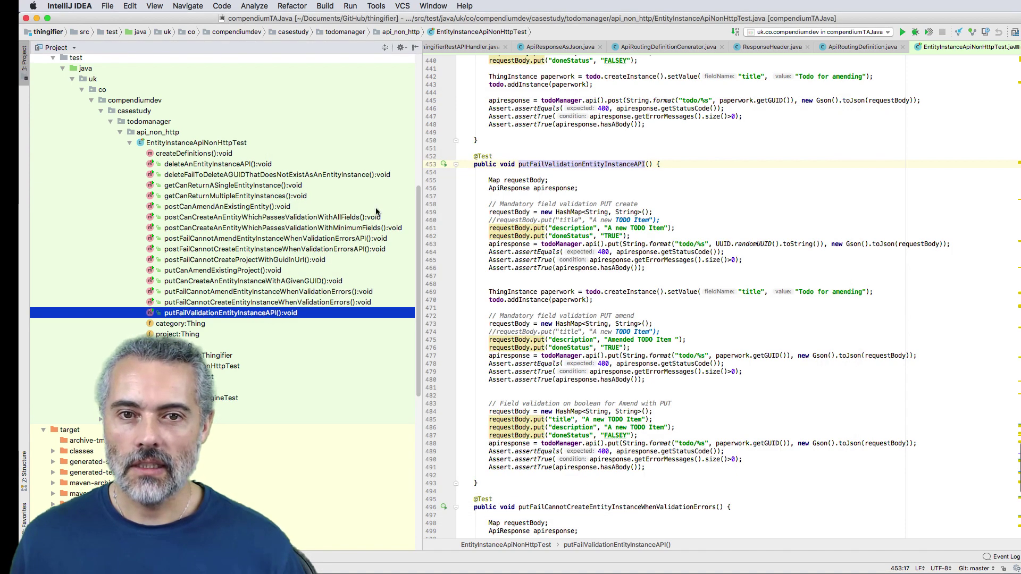
{"action": "scroll", "coordinate": [156, 117], "scroll_direction": "up", "scroll_amount": 10}
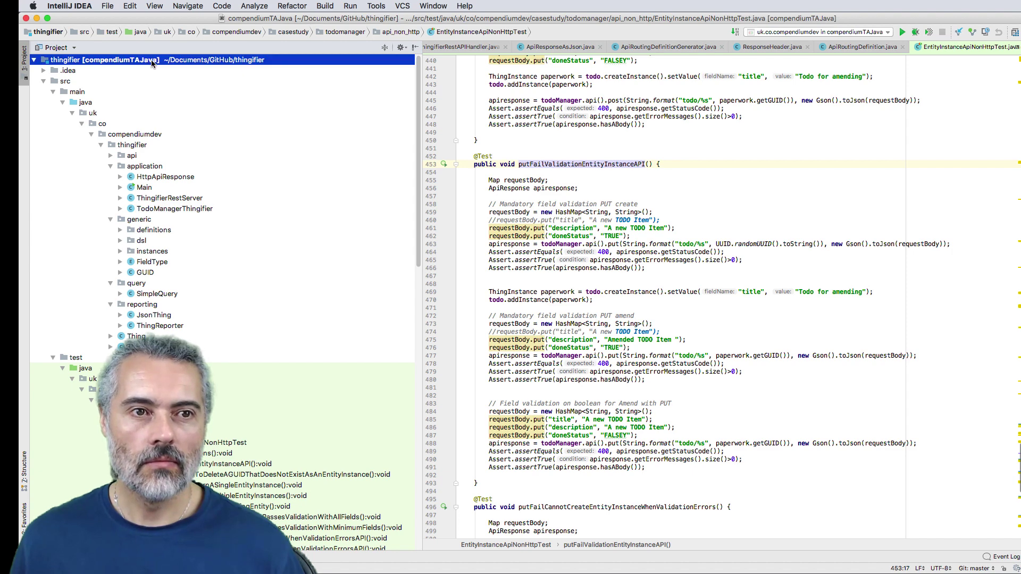
Step: Inspect Code on the thingifier project with Directory scope and the Project Default profile
{"action": "left_click", "coordinate": [151, 60]}
{"action": "right_click", "coordinate": [150, 60]}
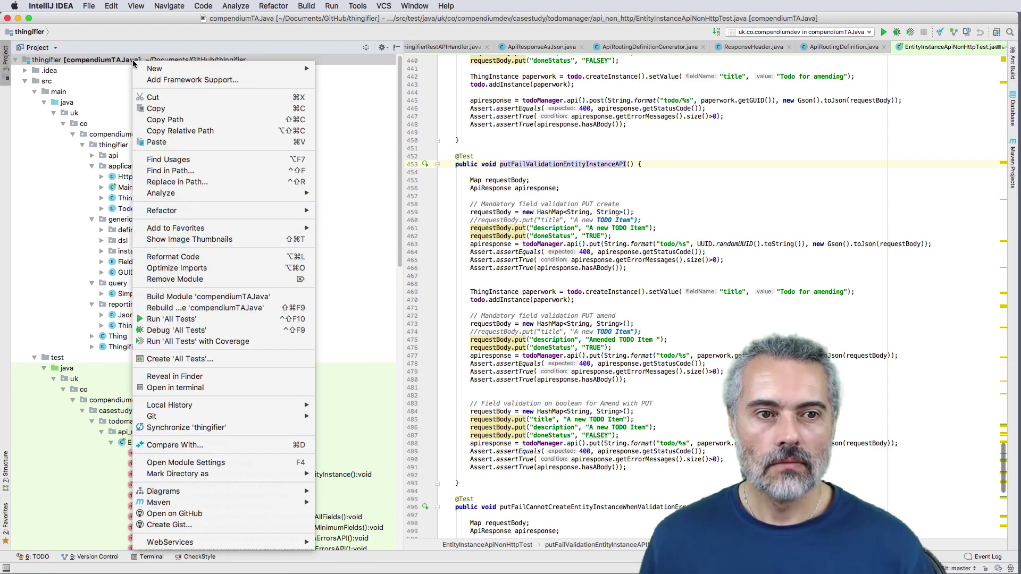
{"action": "mouse_move", "coordinate": [160, 194]}
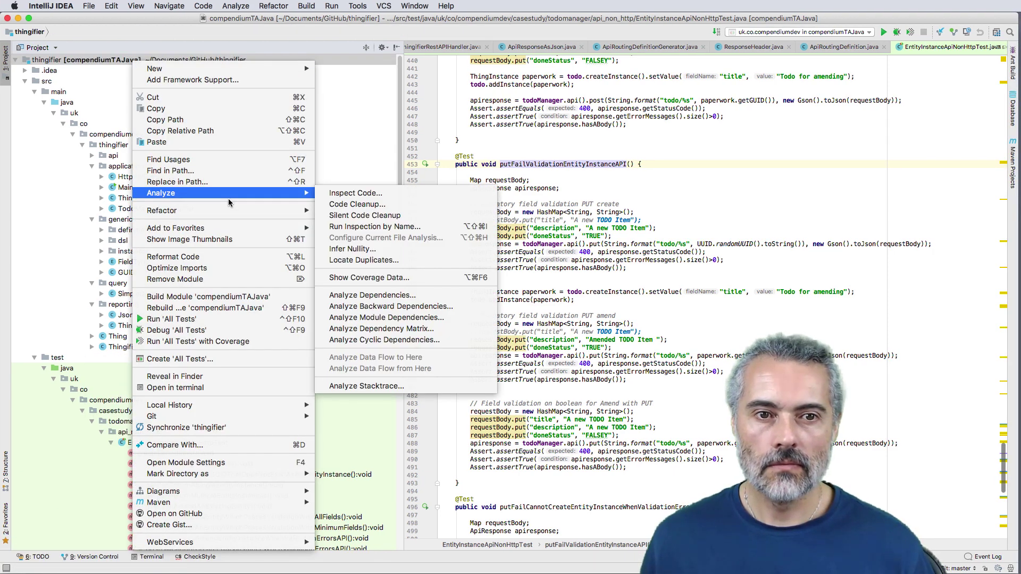
{"action": "left_click", "coordinate": [348, 196]}
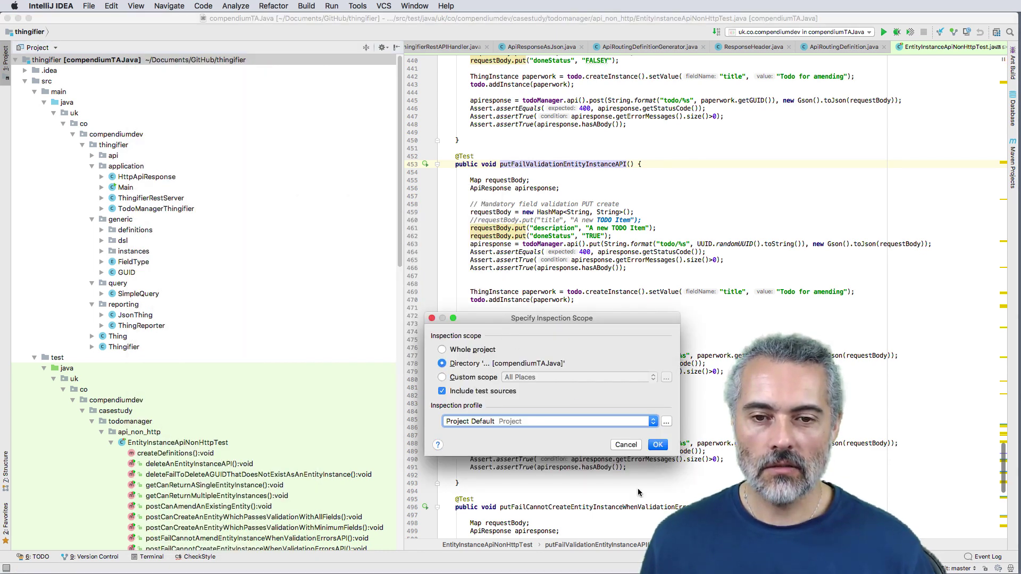
{"action": "left_click", "coordinate": [657, 445]}
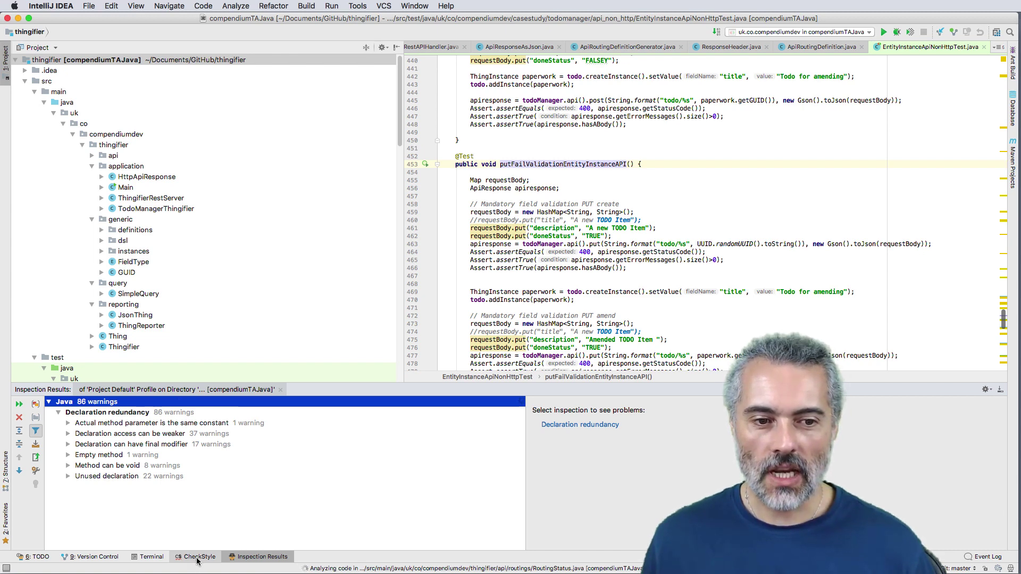
{"action": "left_click", "coordinate": [199, 556]}
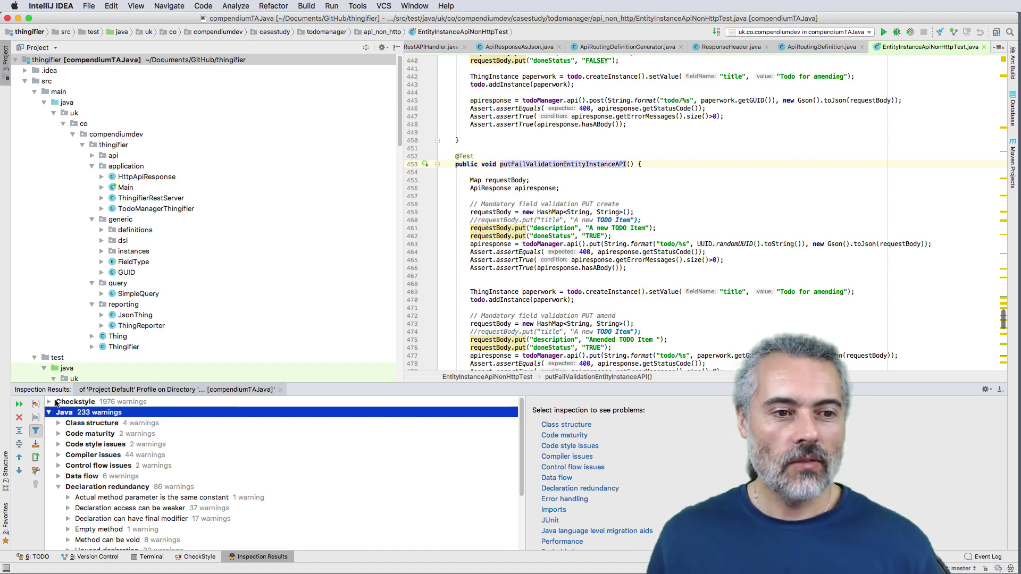
Step: Review AndCall's missing-Javadoc and nameToCallIt-should-be-final warnings, then Cardinality's field-can-be-local warnings
{"action": "left_click", "coordinate": [198, 557]}
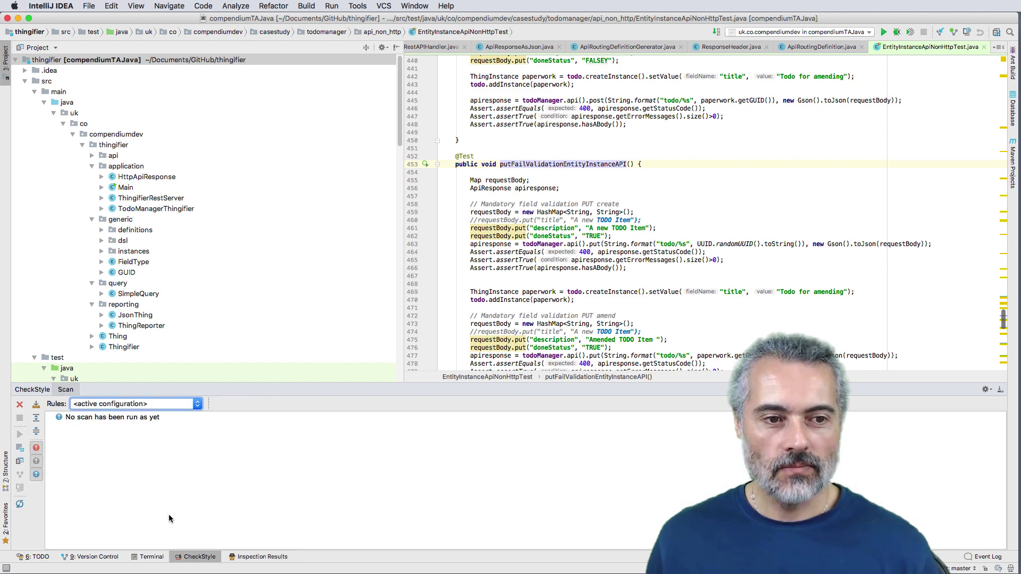
{"action": "left_click", "coordinate": [263, 557]}
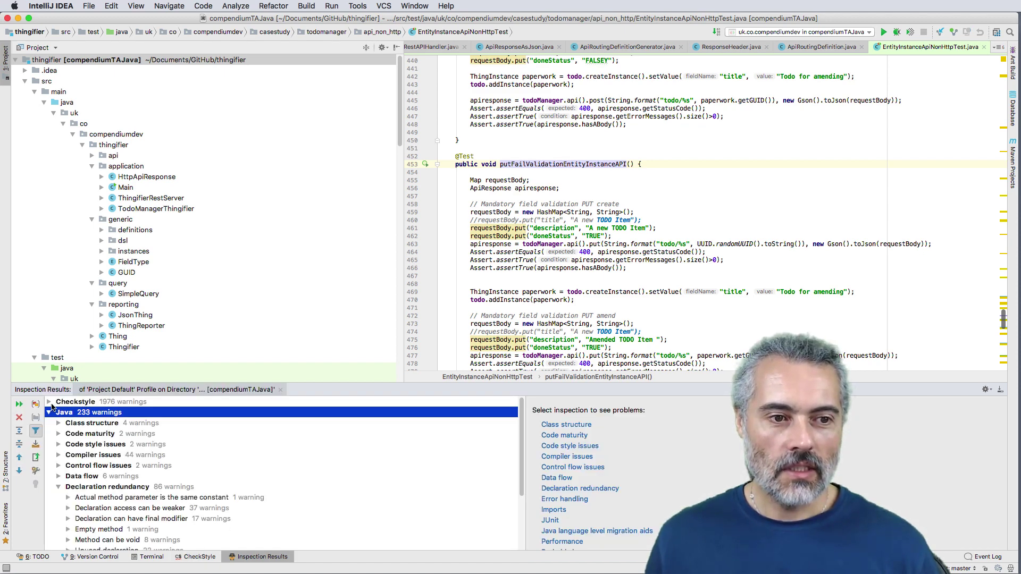
{"action": "left_click", "coordinate": [49, 402]}
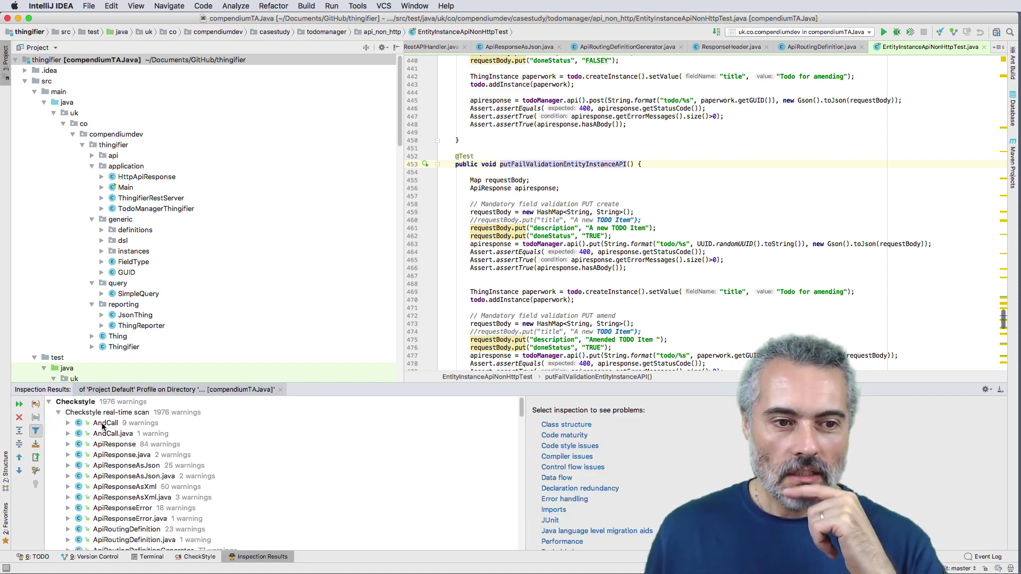
{"action": "left_click", "coordinate": [111, 426]}
{"action": "key", "text": "Right"}
{"action": "left_click", "coordinate": [192, 366]}
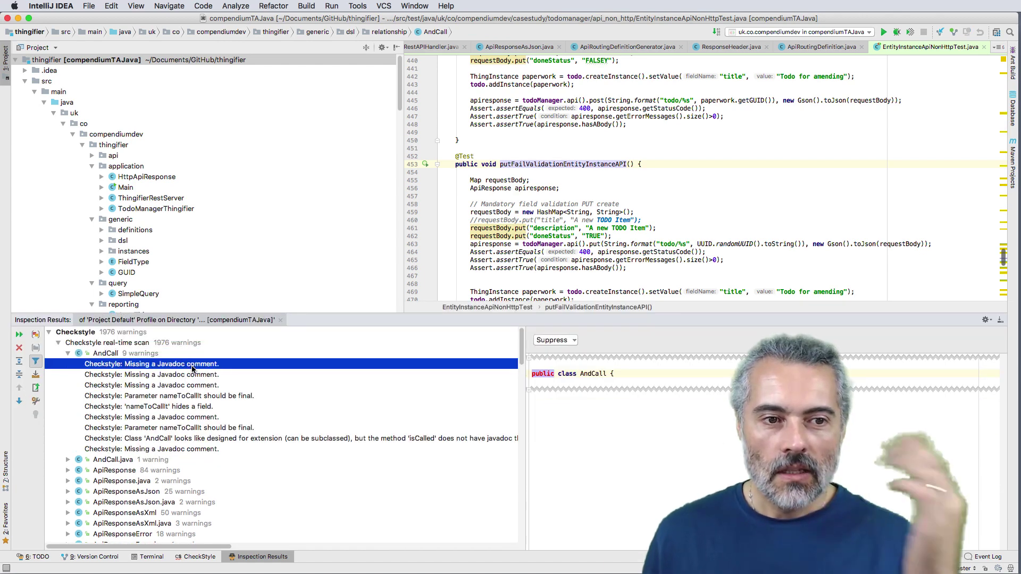
{"action": "left_click", "coordinate": [192, 396]}
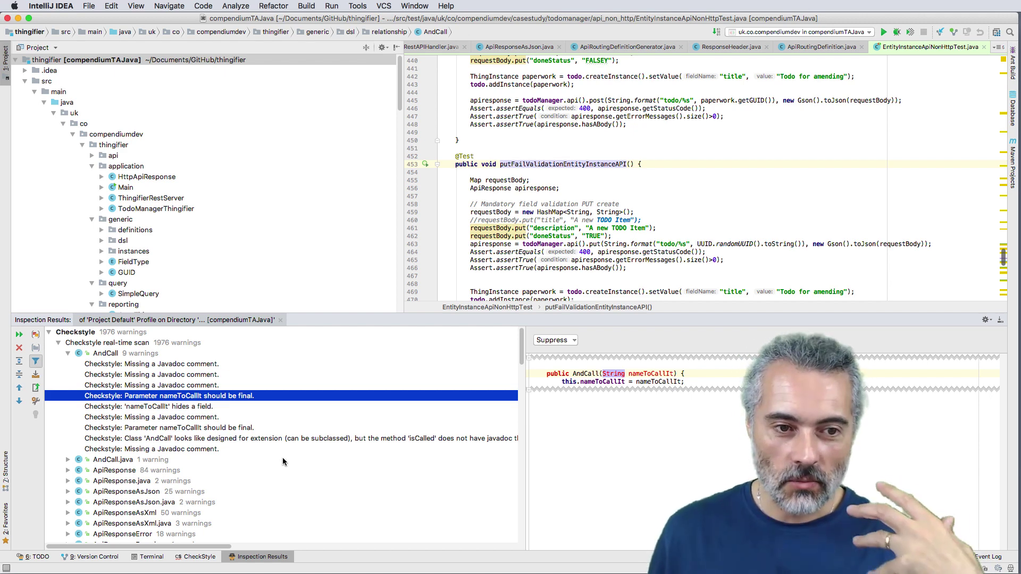
{"action": "scroll", "coordinate": [69, 462], "scroll_direction": "down", "scroll_amount": 10}
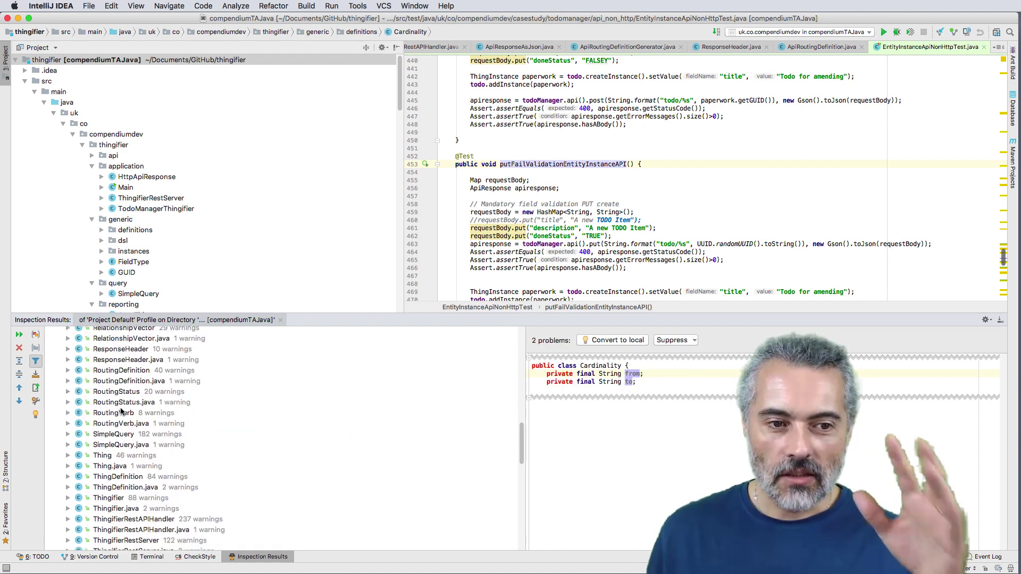
{"action": "scroll", "coordinate": [96, 431], "scroll_direction": "down", "scroll_amount": 10}
{"action": "left_click", "coordinate": [119, 404]}
{"action": "scroll", "coordinate": [123, 411], "scroll_direction": "up", "scroll_amount": 5}
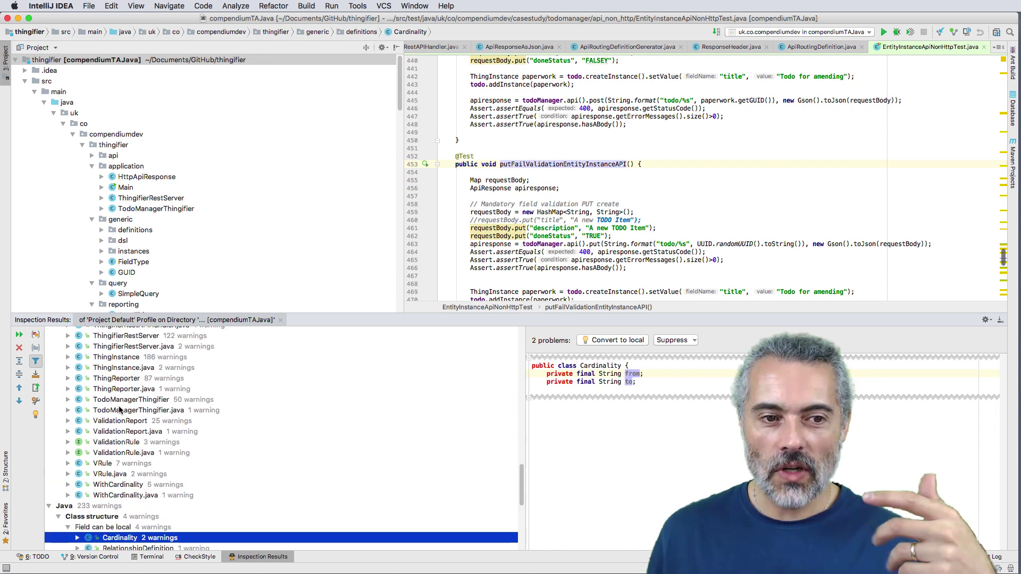
{"action": "scroll", "coordinate": [127, 400], "scroll_direction": "up", "scroll_amount": 1}
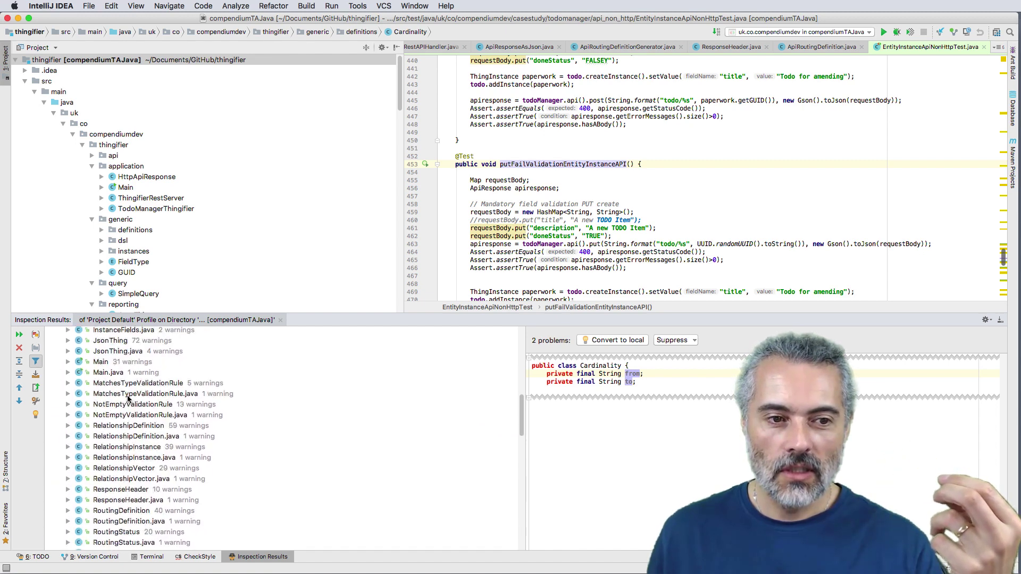
{"action": "scroll", "coordinate": [210, 511], "scroll_direction": "down", "scroll_amount": 5}
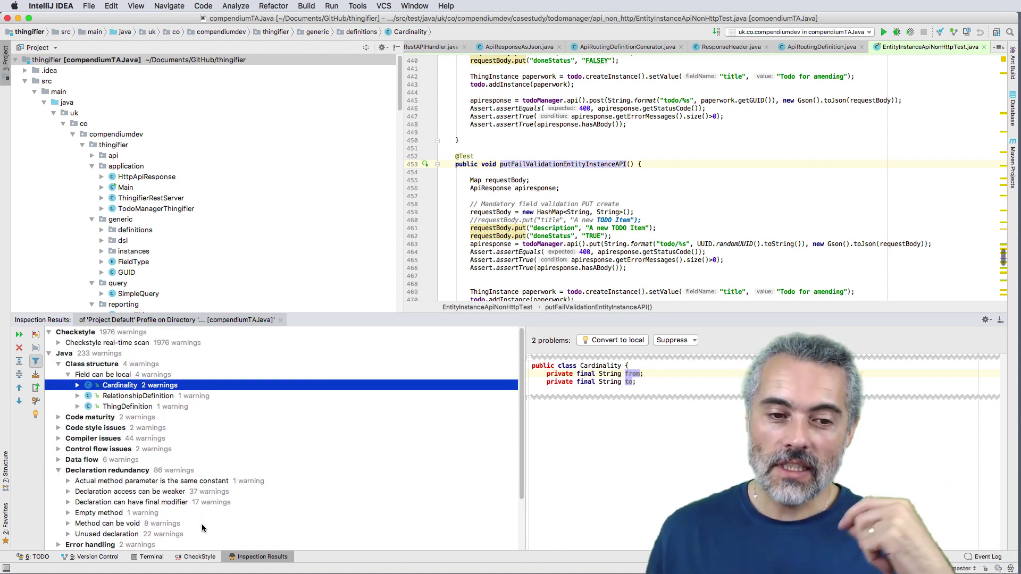
Step: Run Check Project with Sun Checks, finding 1,949 items across 39 files
{"action": "left_click", "coordinate": [197, 556]}
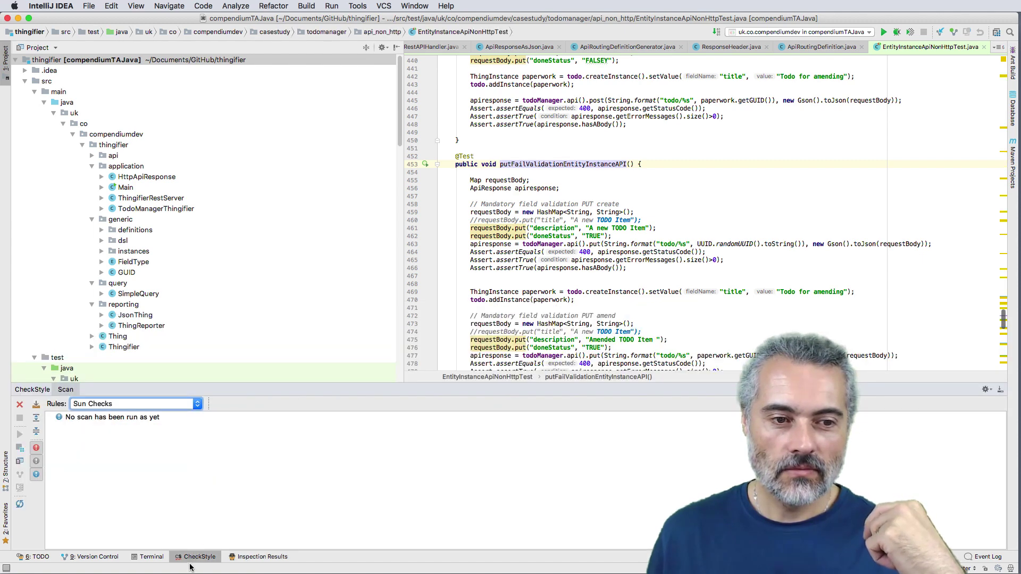
{"action": "left_click", "coordinate": [19, 462]}
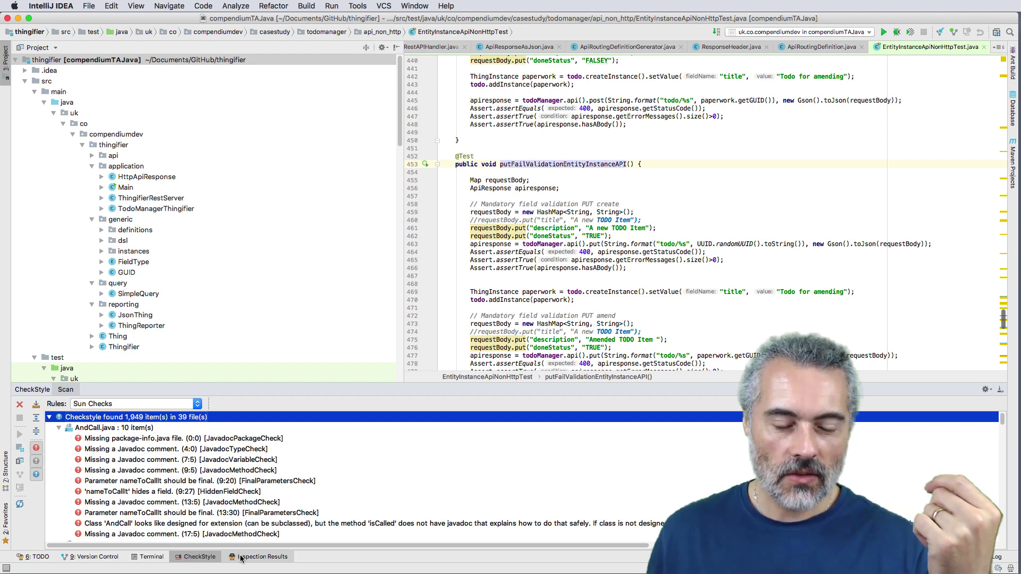
{"action": "left_click", "coordinate": [200, 556]}
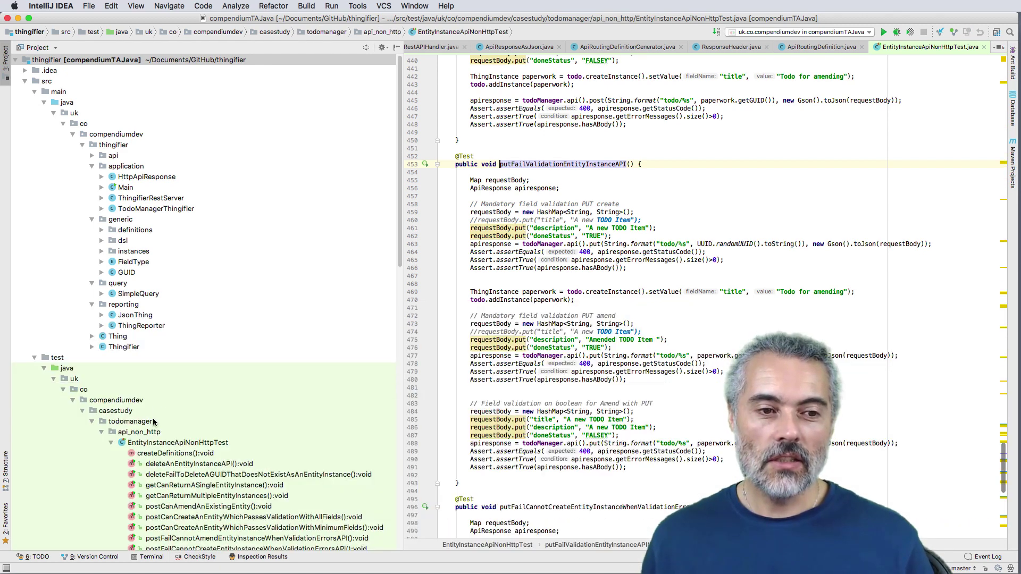
{"action": "left_click", "coordinate": [195, 405]}
Step: Switch the rules to Google Checks and rescan the project, yielding 2,983 items
{"action": "left_click", "coordinate": [120, 435]}
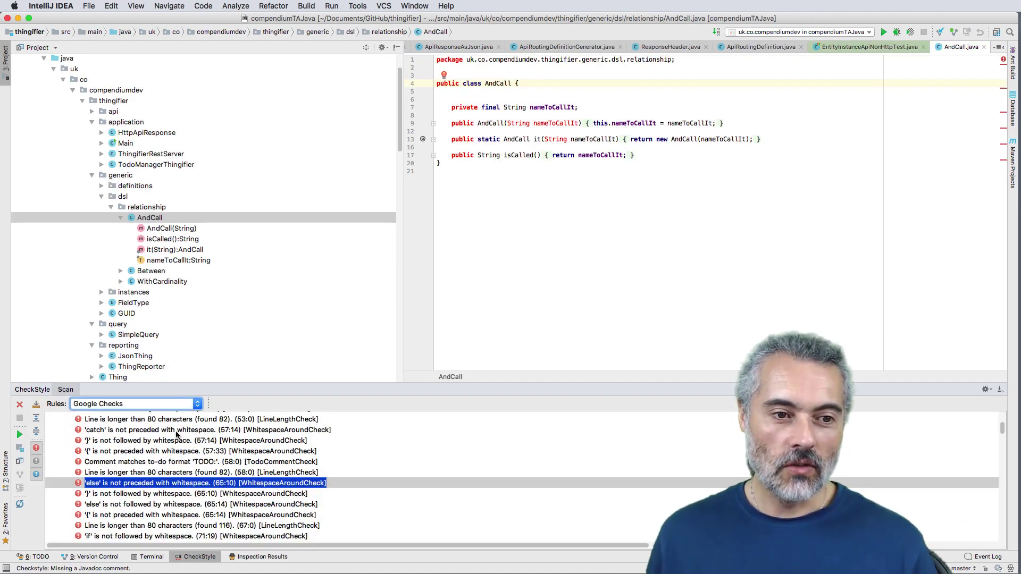
{"action": "left_click", "coordinate": [19, 461]}
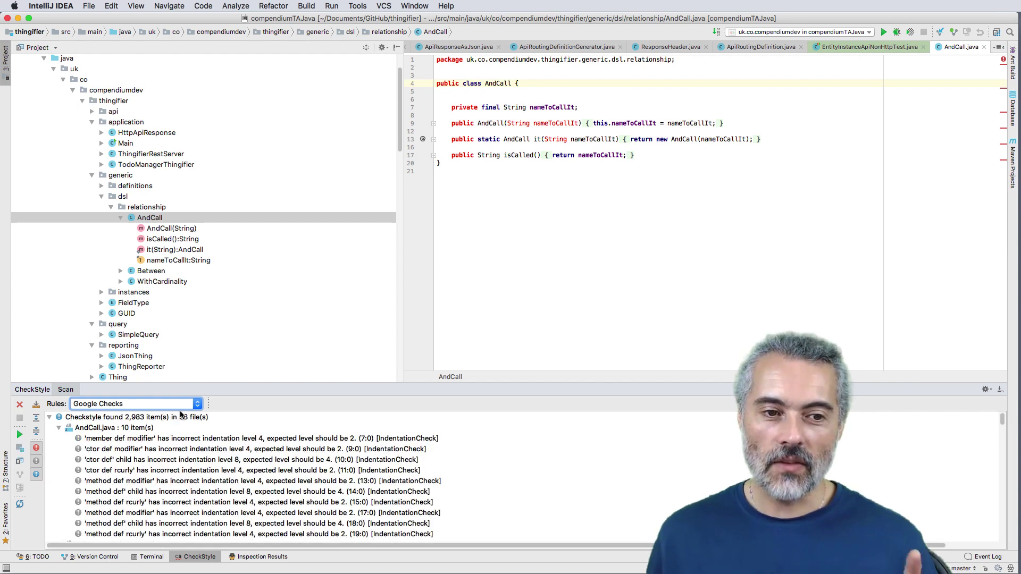
{"action": "scroll", "coordinate": [181, 452], "scroll_direction": "down", "scroll_amount": 3}
{"action": "scroll", "coordinate": [182, 452], "scroll_direction": "down", "scroll_amount": 2}
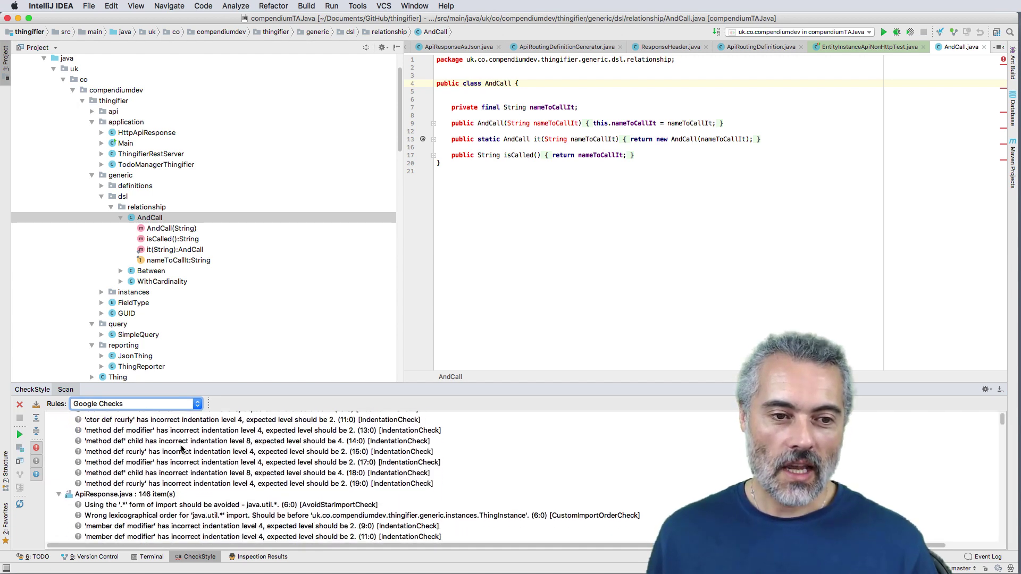
{"action": "scroll", "coordinate": [181, 469], "scroll_direction": "down", "scroll_amount": 2}
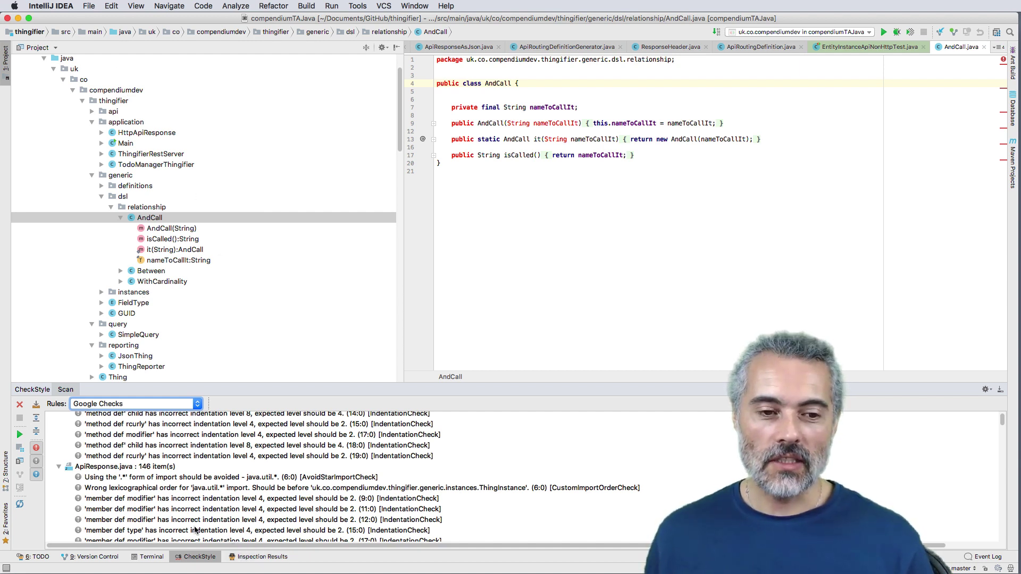
{"action": "left_click", "coordinate": [171, 404]}
{"action": "key", "text": "Escape"}
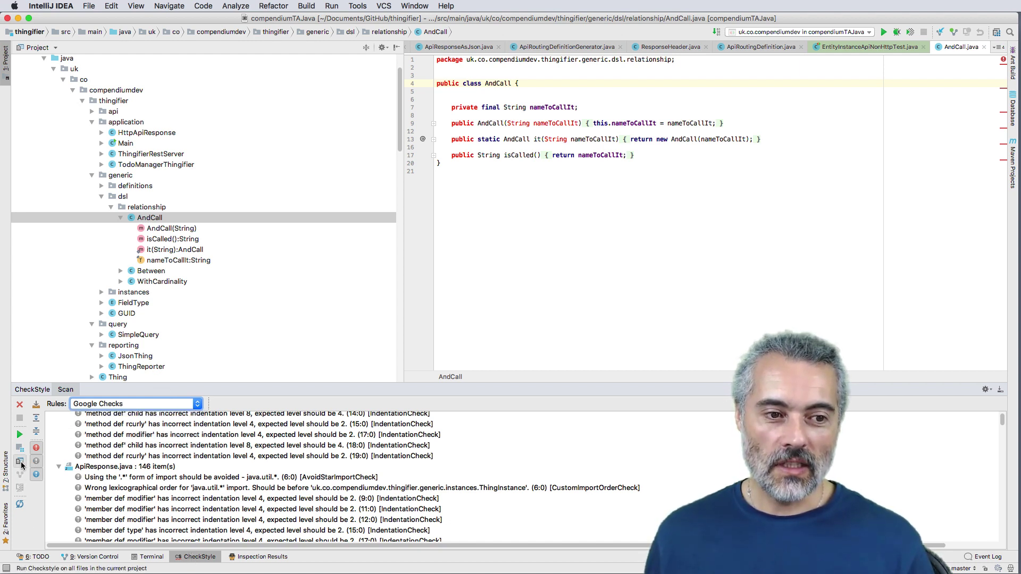